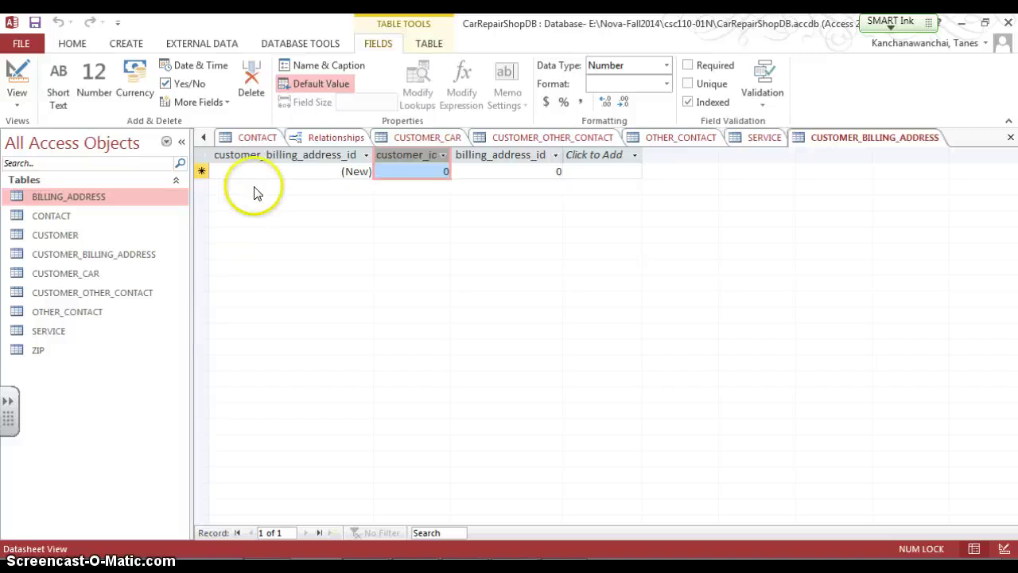
- Close all open tabs, saving the Relationships layout and the CUSTOMER_BILLING_ADDRESS table changes
{"action": "right_click", "coordinate": [392, 139]}
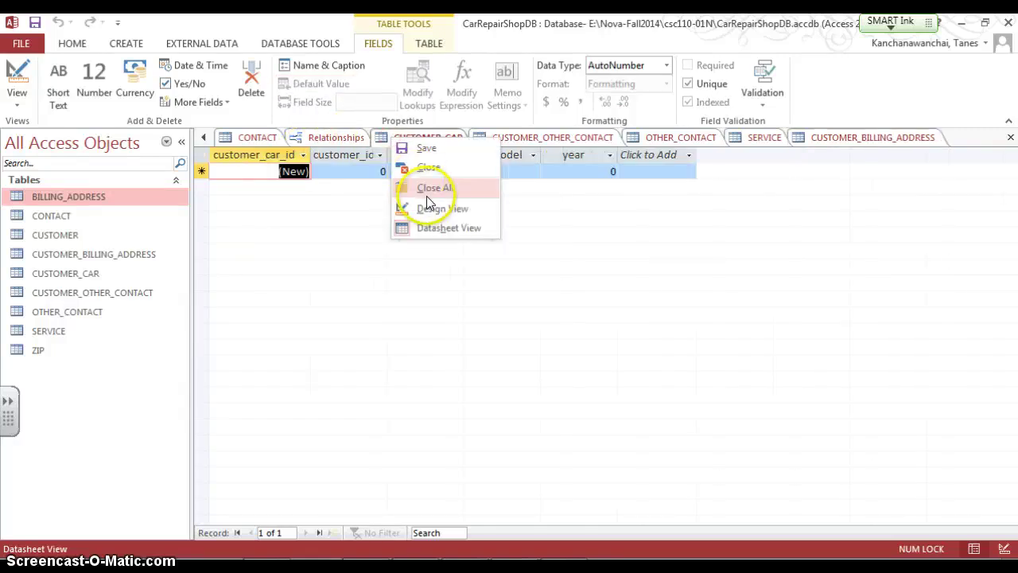
{"action": "left_click", "coordinate": [427, 188]}
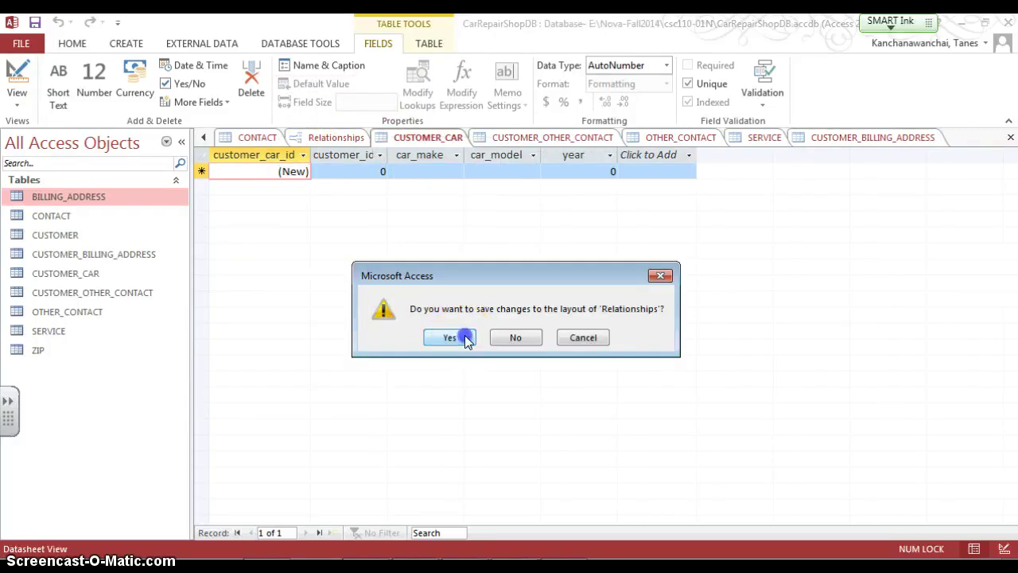
{"action": "left_click", "coordinate": [465, 335]}
{"action": "left_click", "coordinate": [466, 338]}
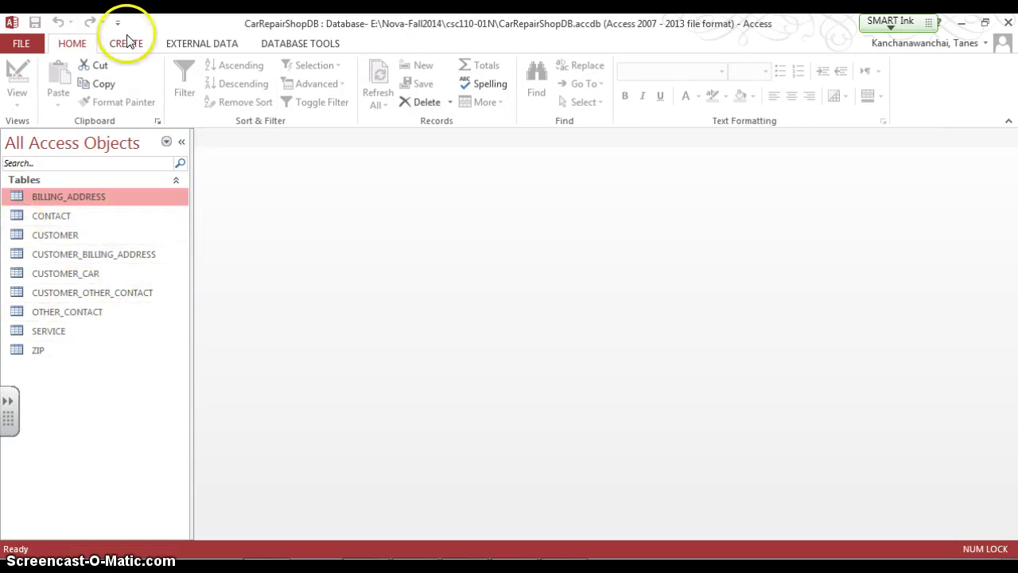
- Open the Relationships window from Database Tools
{"action": "left_click", "coordinate": [206, 45]}
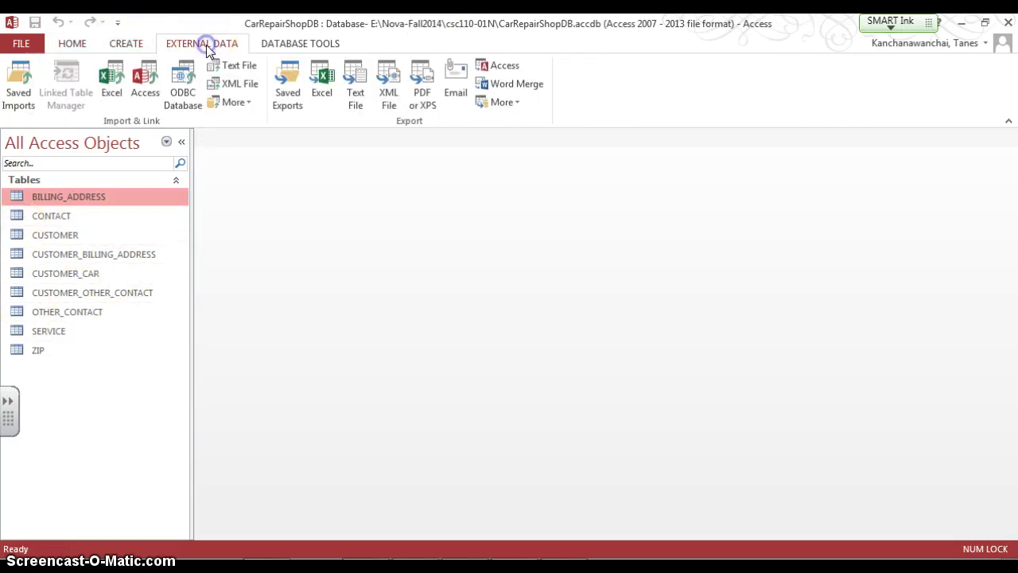
{"action": "left_click", "coordinate": [292, 42]}
{"action": "left_click", "coordinate": [174, 74]}
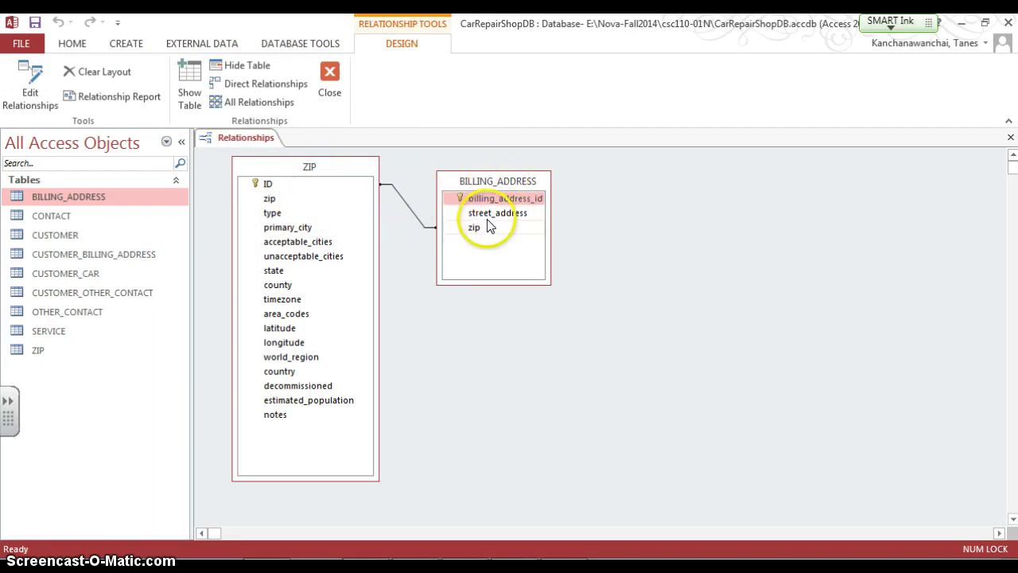
- Inspect the join from ZIP's ID to BILLING_ADDRESS's zip and confirm it with OK
{"action": "left_click", "coordinate": [297, 230]}
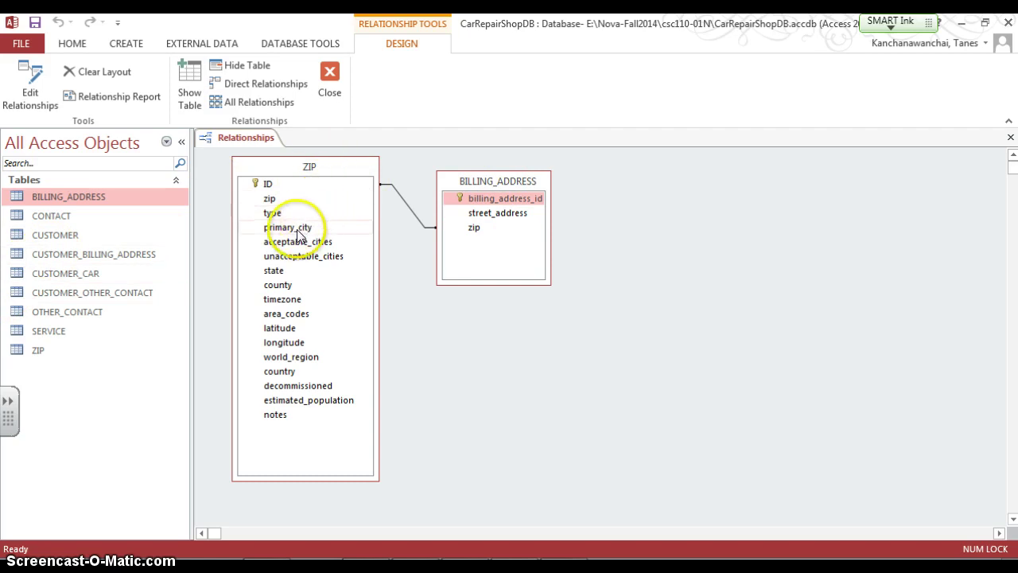
{"action": "left_click", "coordinate": [297, 272]}
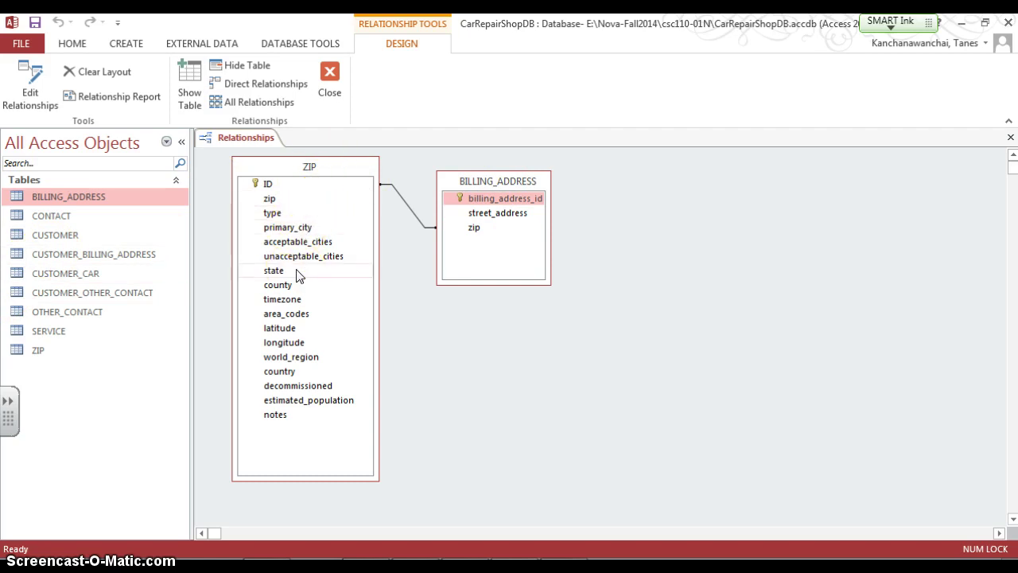
{"action": "left_click_drag", "start_coordinate": [298, 272], "coordinate": [436, 228]}
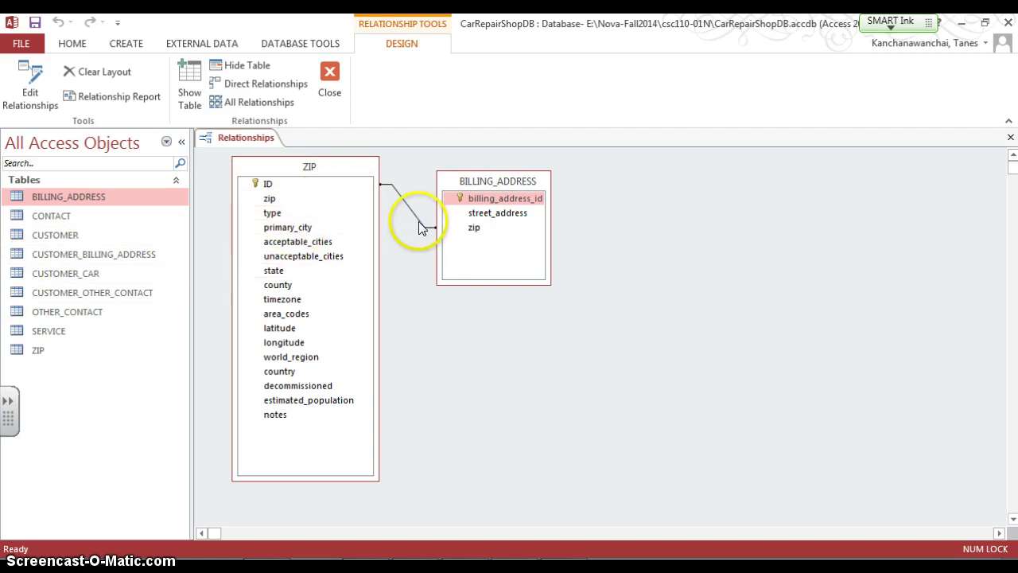
{"action": "double_click", "coordinate": [419, 221]}
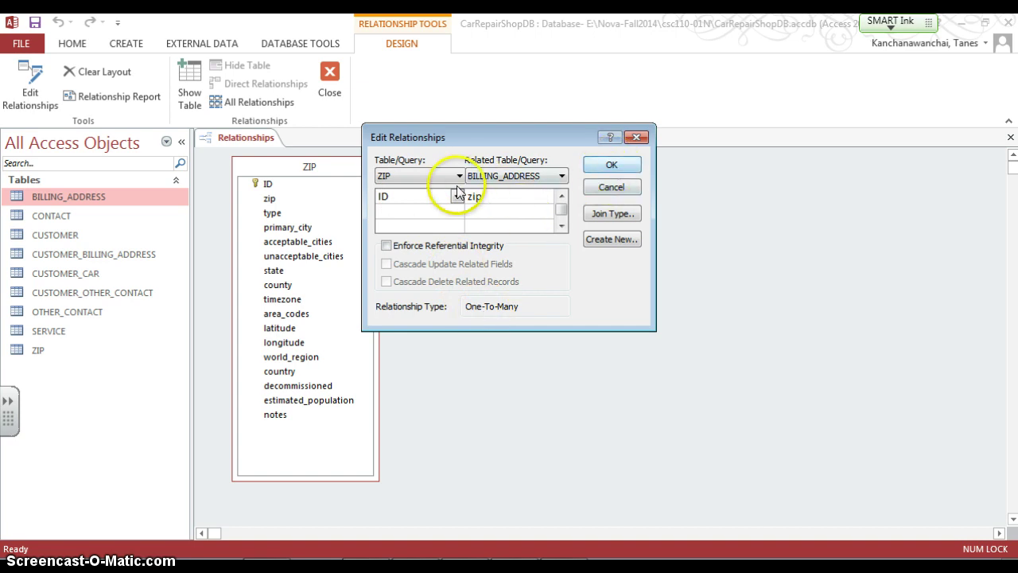
{"action": "left_click", "coordinate": [593, 163]}
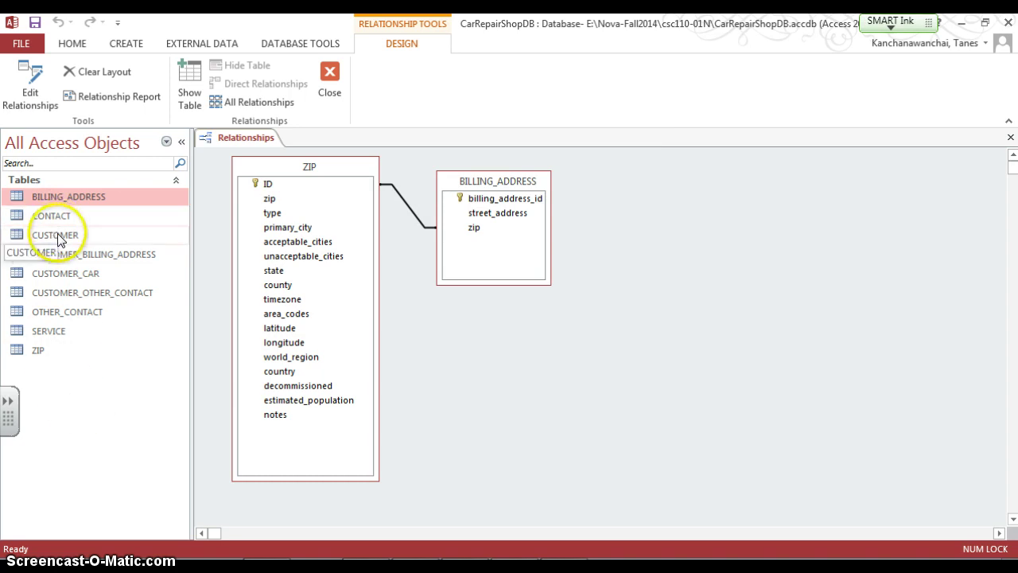
- Place the CUSTOMER and CONTACT tables on the relationships layout
{"action": "left_click_drag", "start_coordinate": [60, 241], "coordinate": [770, 261]}
{"action": "left_click_drag", "start_coordinate": [678, 225], "coordinate": [690, 223]}
{"action": "left_click_drag", "start_coordinate": [45, 215], "coordinate": [863, 219]}
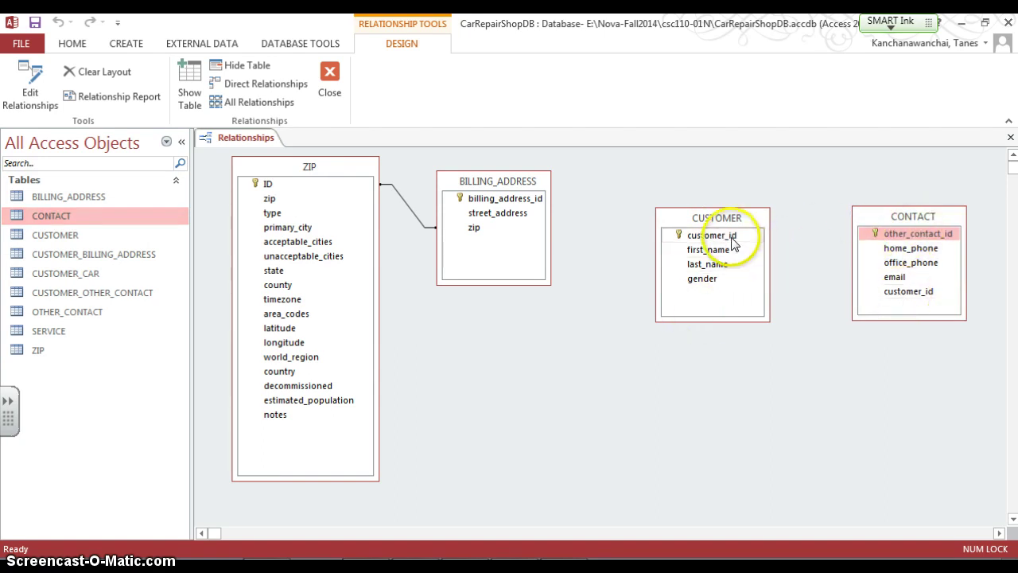
- Create a CUSTOMER.customer_id to CONTACT.customer_id relationship and move CUSTOMER level with BILLING_ADDRESS
{"action": "left_click_drag", "start_coordinate": [731, 236], "coordinate": [865, 292]}
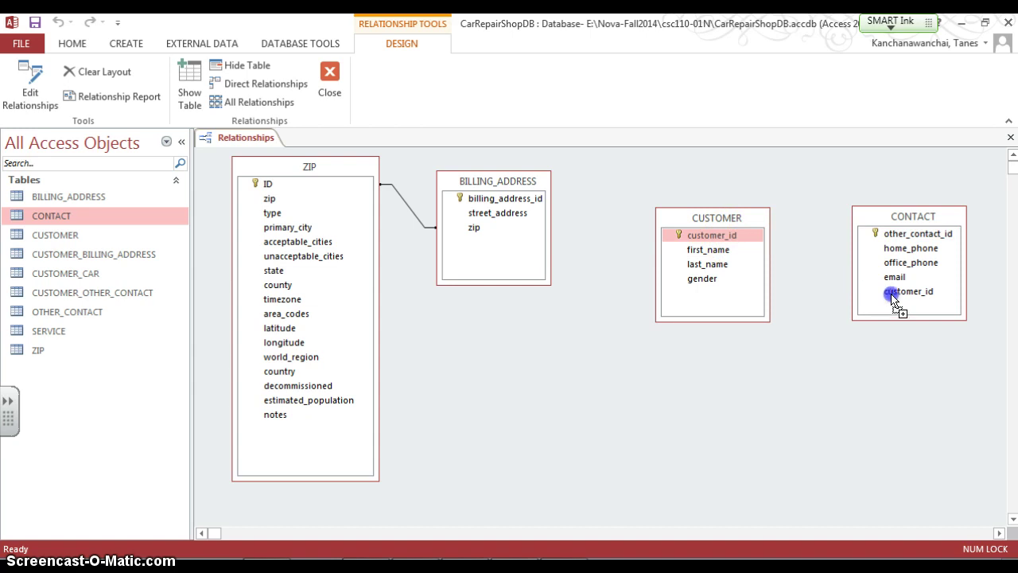
{"action": "left_click_drag", "start_coordinate": [893, 298], "coordinate": [893, 293]}
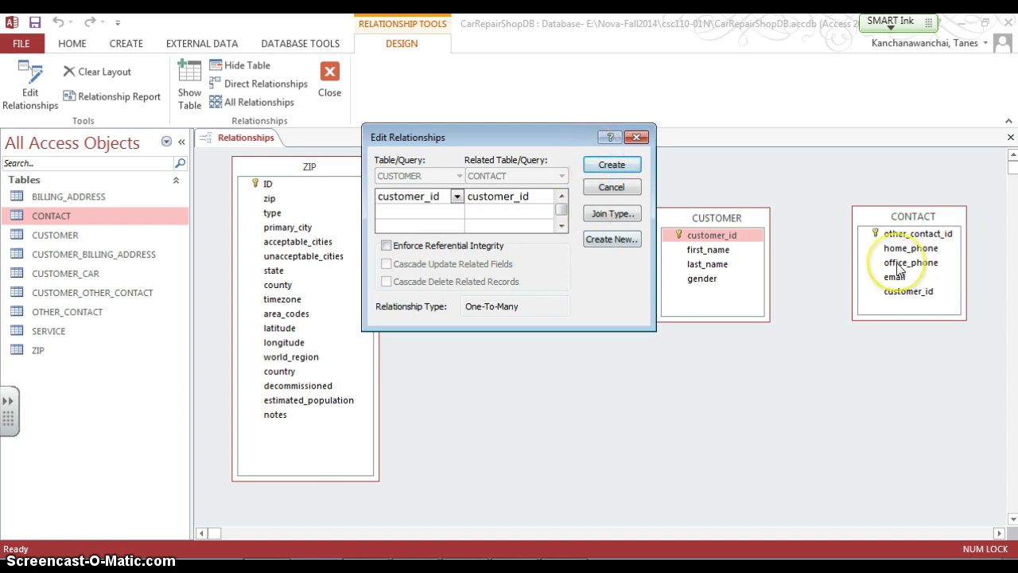
{"action": "left_click", "coordinate": [606, 166]}
{"action": "left_click_drag", "start_coordinate": [730, 224], "coordinate": [730, 190]}
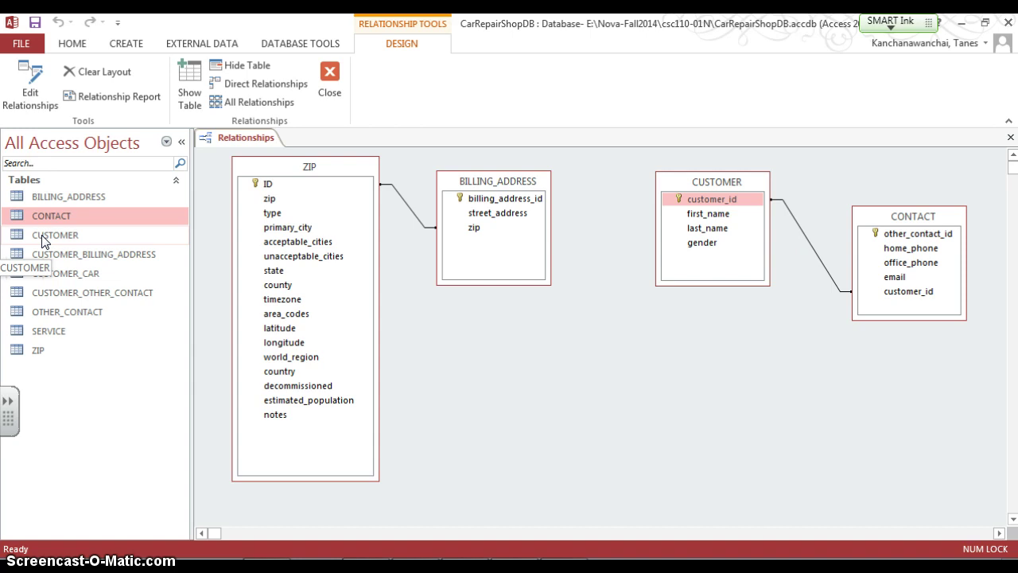
{"action": "left_click", "coordinate": [59, 205]}
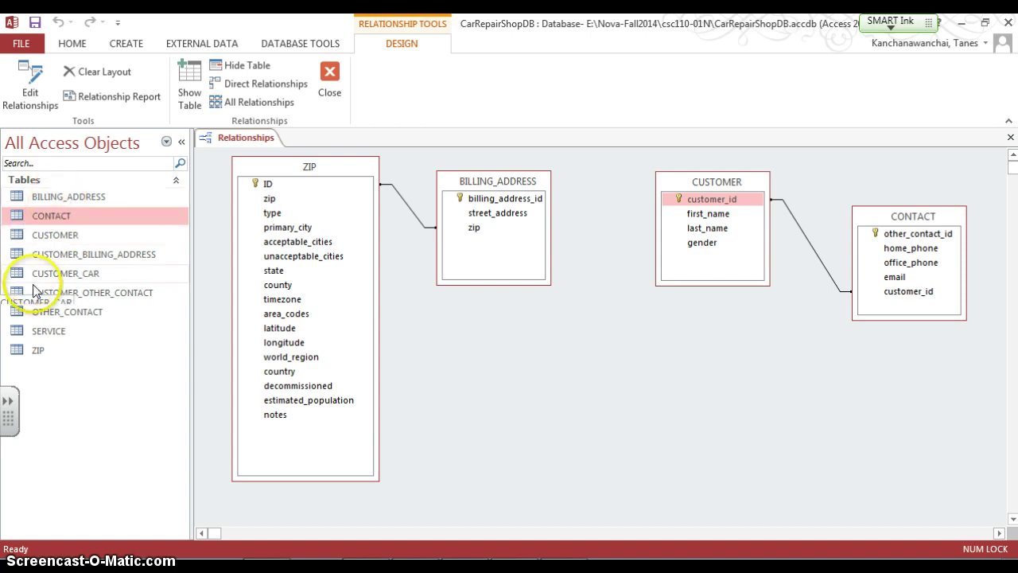
- Add CUSTOMER_BILLING_ADDRESS between BILLING_ADDRESS and CUSTOMER and link it to CUSTOMER on customer_id
{"action": "left_click", "coordinate": [52, 255]}
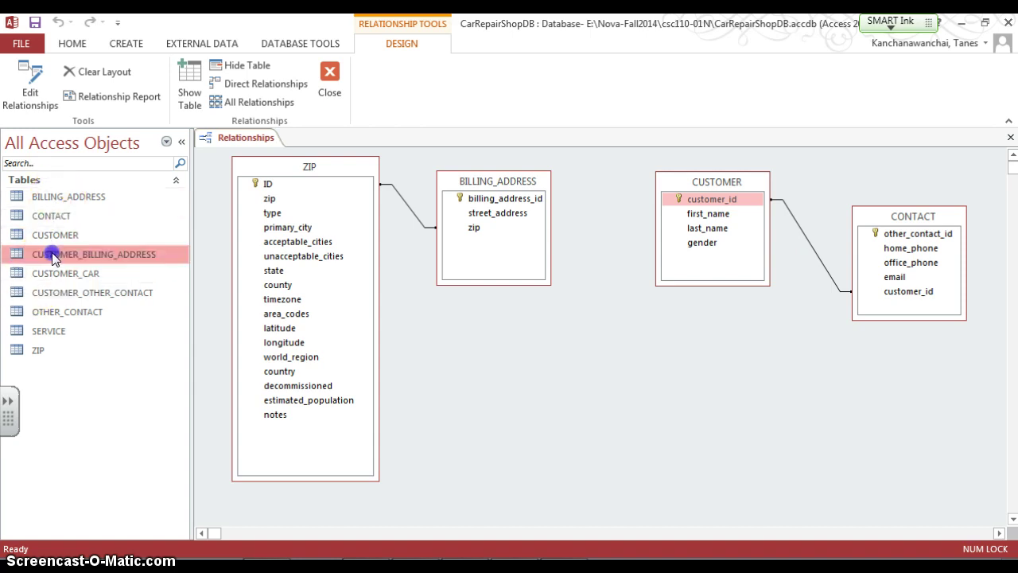
{"action": "left_click_drag", "start_coordinate": [52, 255], "coordinate": [597, 346]}
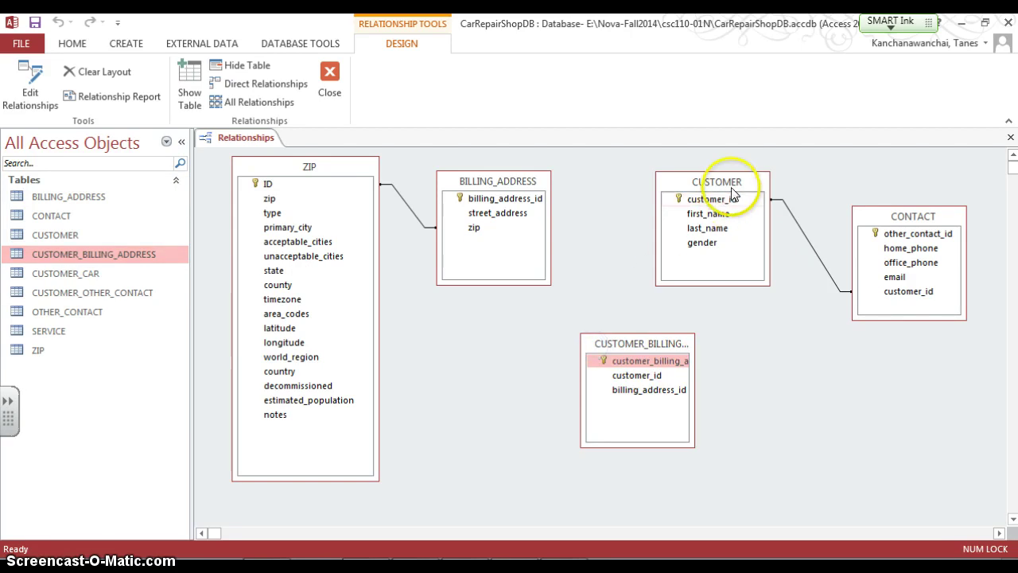
{"action": "left_click_drag", "start_coordinate": [756, 191], "coordinate": [820, 205]}
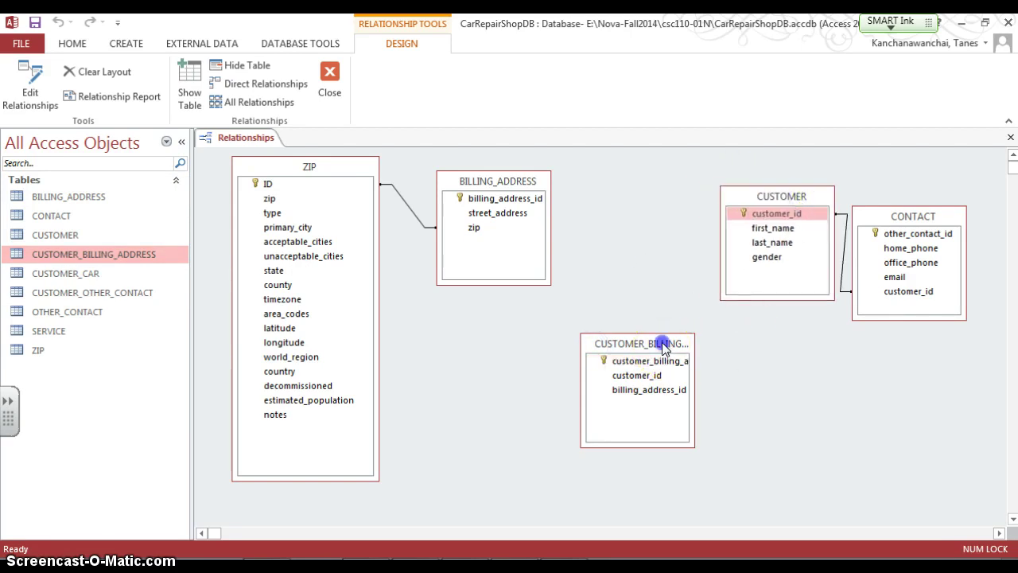
{"action": "left_click_drag", "start_coordinate": [660, 341], "coordinate": [665, 183]}
{"action": "left_click", "coordinate": [668, 217]}
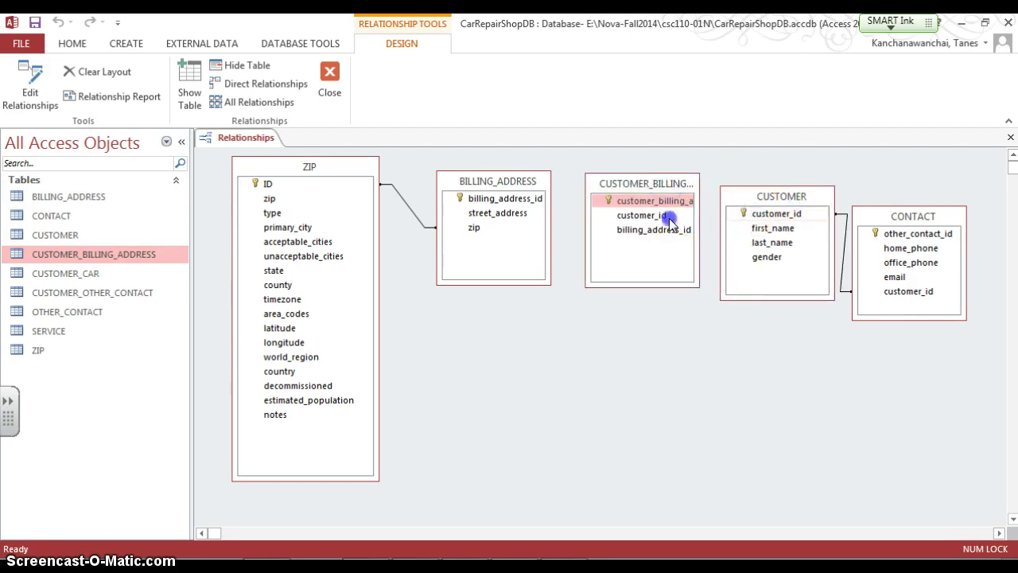
{"action": "left_click_drag", "start_coordinate": [752, 215], "coordinate": [655, 217]}
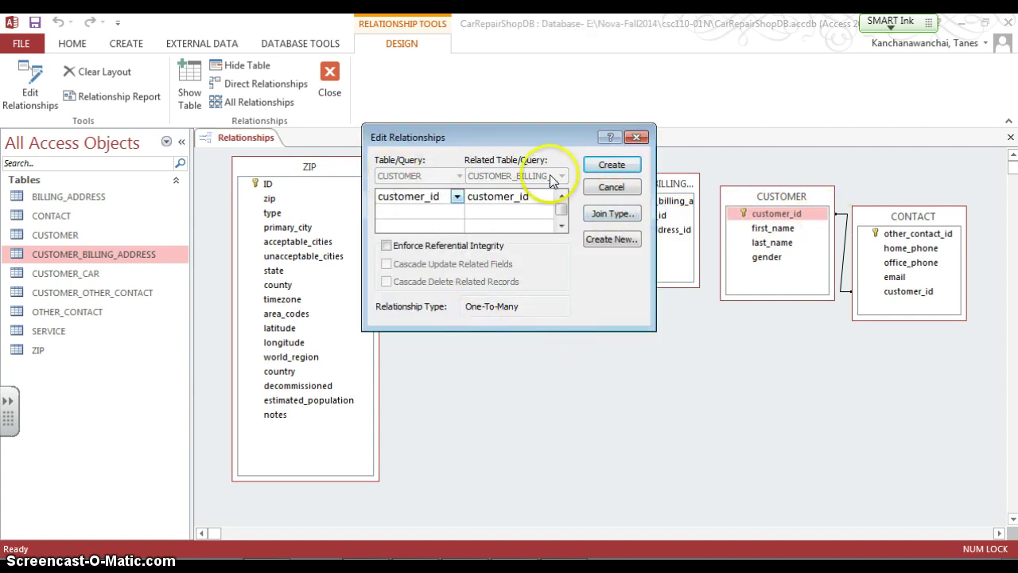
{"action": "left_click", "coordinate": [605, 164]}
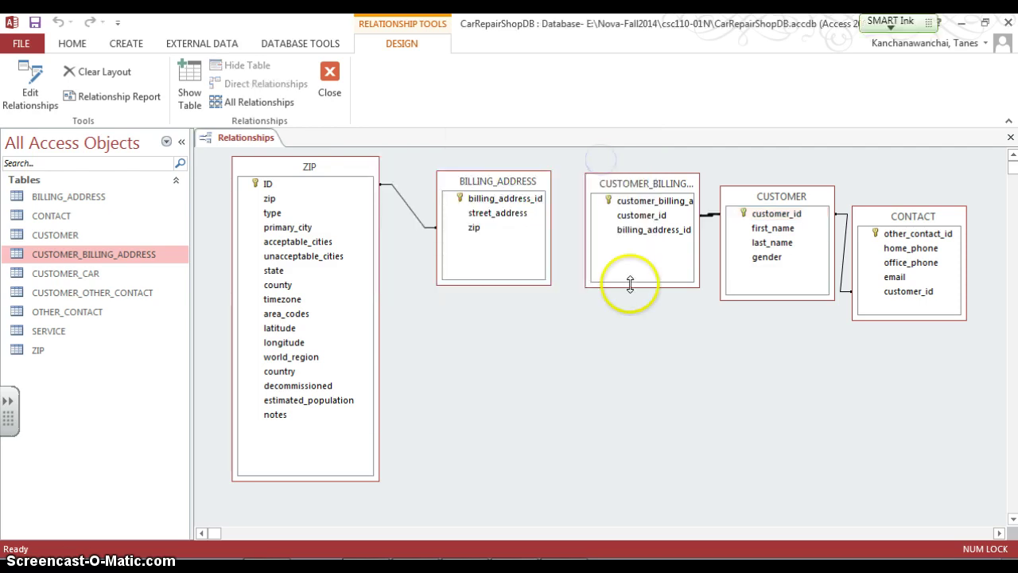
- Link BILLING_ADDRESS to CUSTOMER_BILLING_ADDRESS on billing_address_id and tidy the table positions
{"action": "left_click_drag", "start_coordinate": [636, 183], "coordinate": [617, 186]}
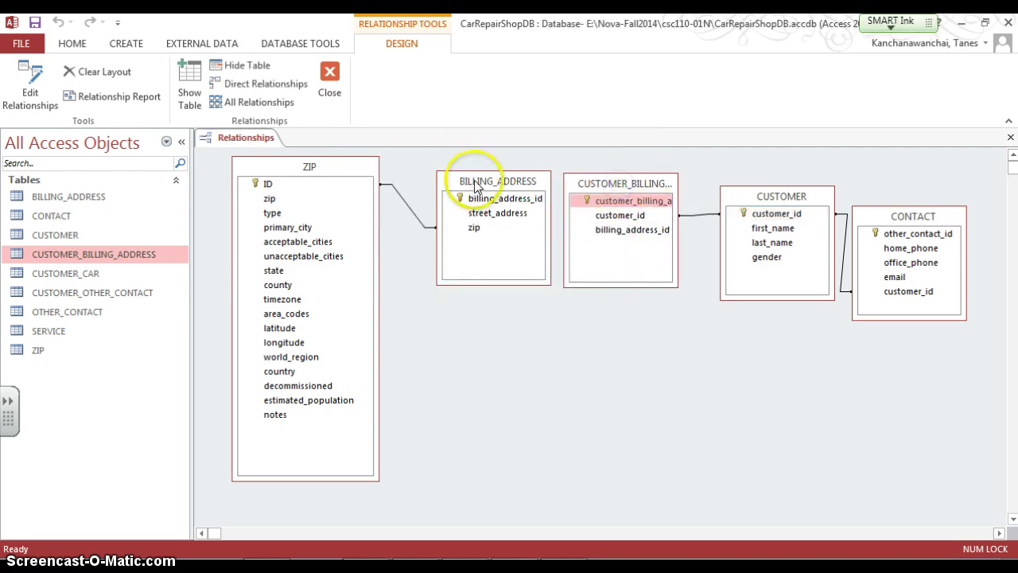
{"action": "left_click_drag", "start_coordinate": [474, 183], "coordinate": [453, 188]}
{"action": "left_click_drag", "start_coordinate": [599, 185], "coordinate": [586, 189]}
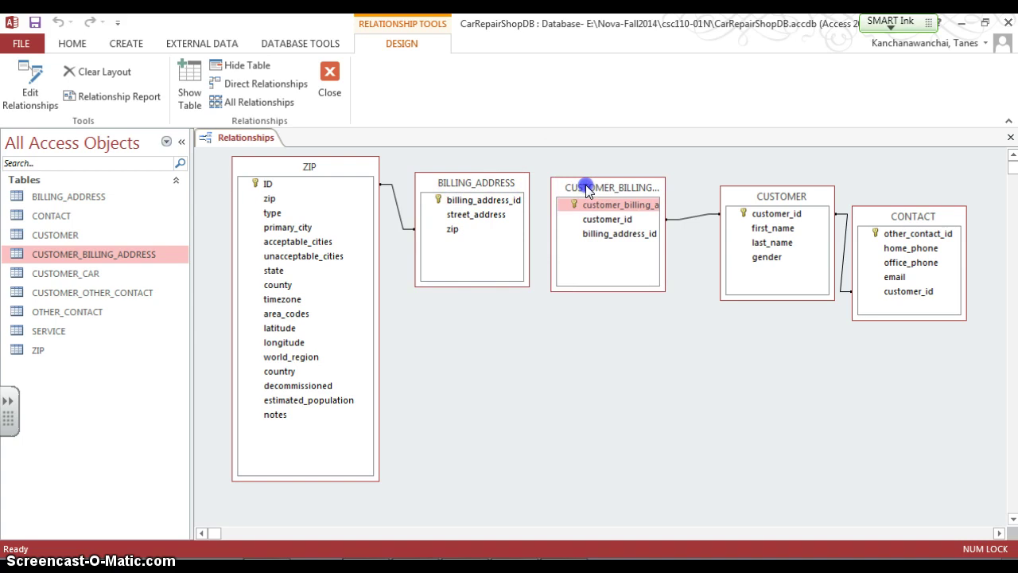
{"action": "left_click_drag", "start_coordinate": [504, 198], "coordinate": [585, 234]}
{"action": "left_click", "coordinate": [507, 203]}
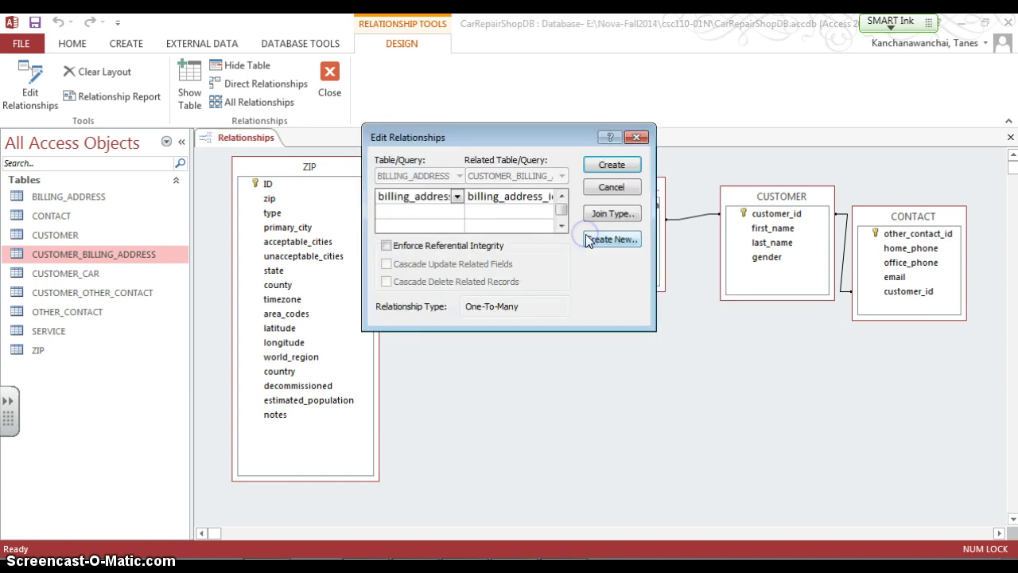
{"action": "left_click", "coordinate": [602, 170]}
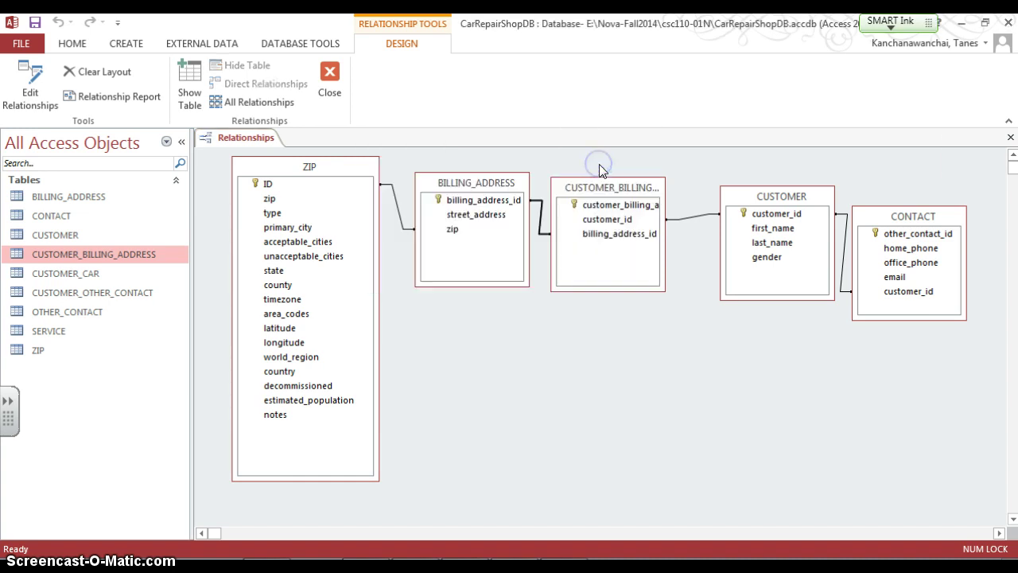
{"action": "left_click_drag", "start_coordinate": [618, 186], "coordinate": [630, 183]}
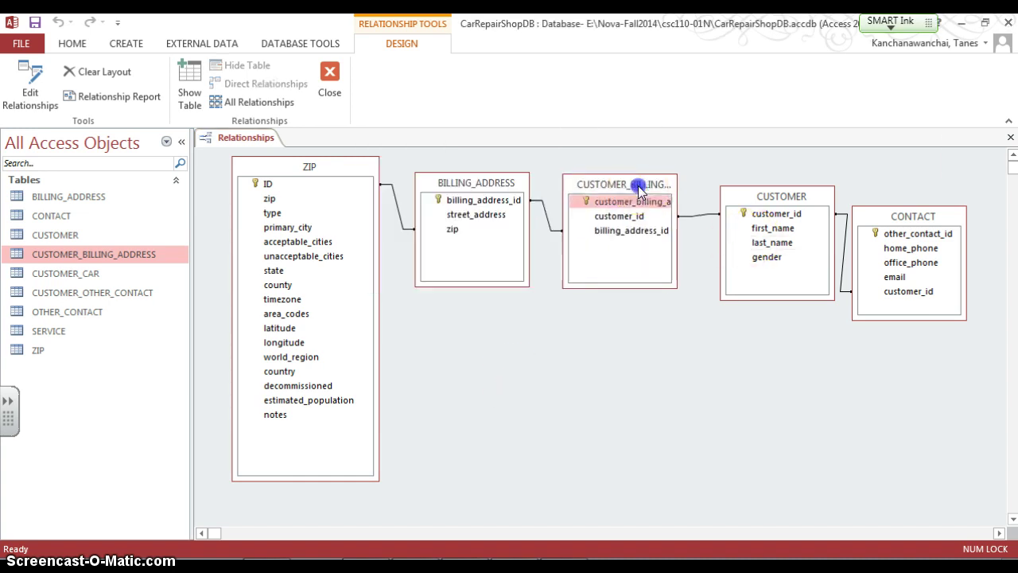
{"action": "left_click_drag", "start_coordinate": [780, 197], "coordinate": [770, 194]}
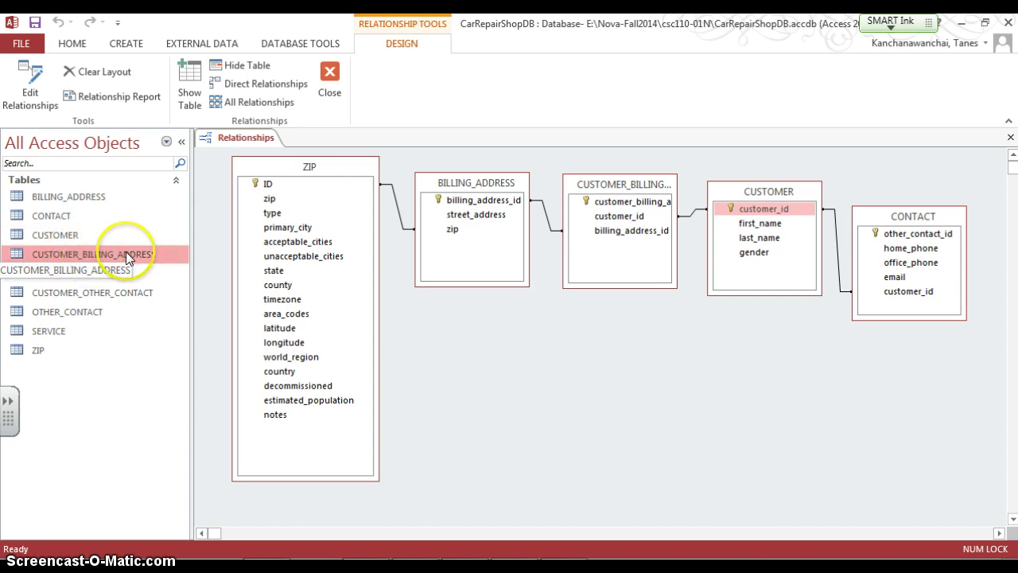
- Place CUSTOMER_CAR below CUSTOMER and join them one-to-many on customer_id
{"action": "left_click", "coordinate": [84, 273]}
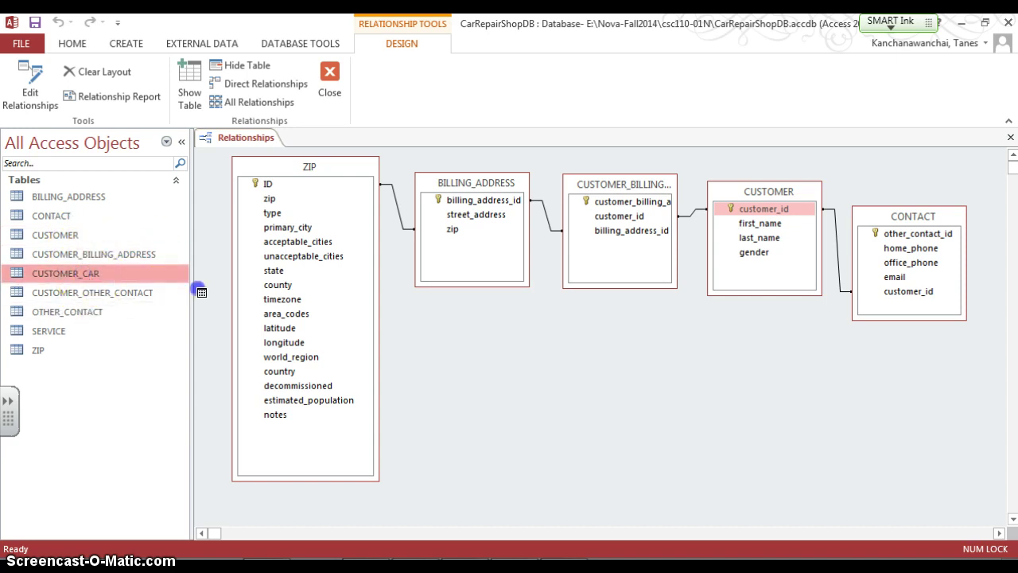
{"action": "left_click_drag", "start_coordinate": [642, 388], "coordinate": [721, 358]}
{"action": "left_click", "coordinate": [668, 360]}
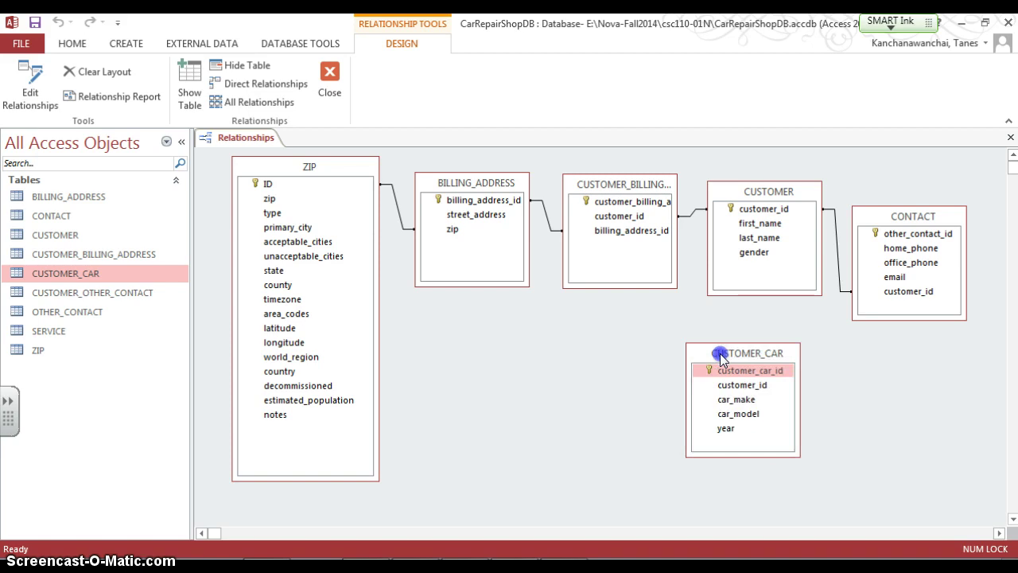
{"action": "left_click_drag", "start_coordinate": [743, 209], "coordinate": [724, 385]}
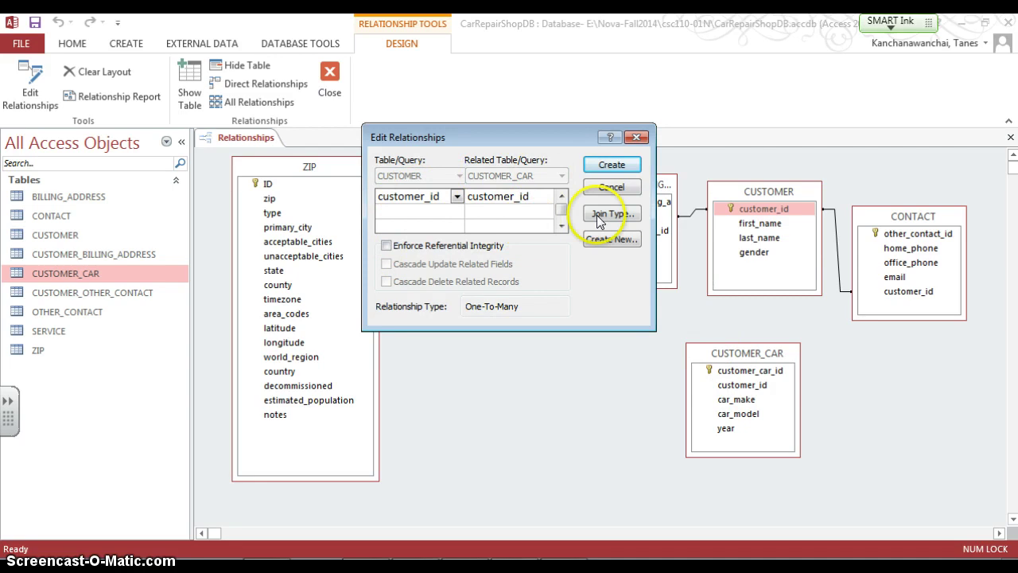
{"action": "left_click", "coordinate": [606, 164]}
{"action": "left_click_drag", "start_coordinate": [740, 353], "coordinate": [632, 340]}
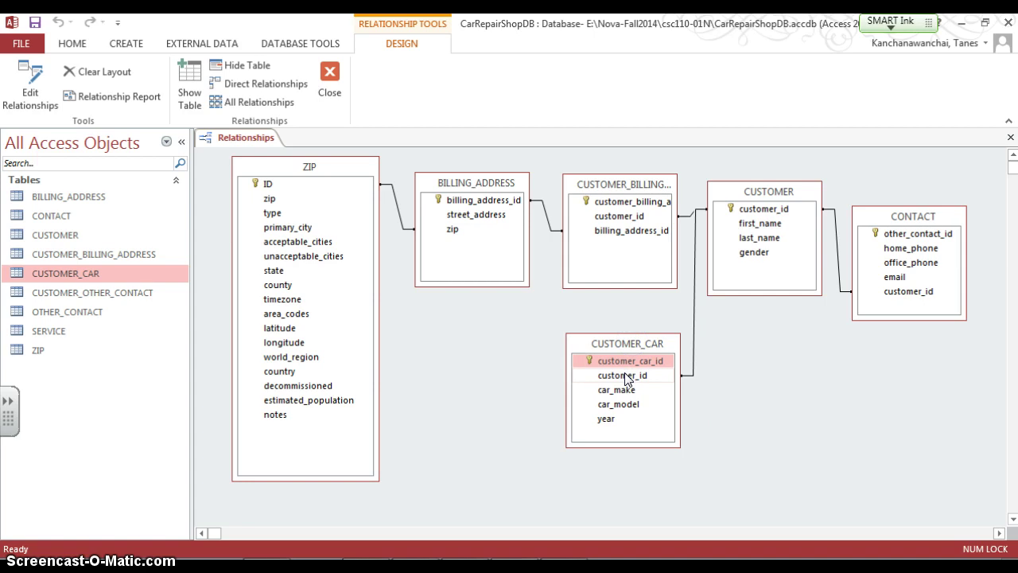
- Place OTHER_CONTACT beside CUSTOMER_CAR and CUSTOMER_OTHER_CONTACT at the diagram's lower right
{"action": "left_click", "coordinate": [94, 294]}
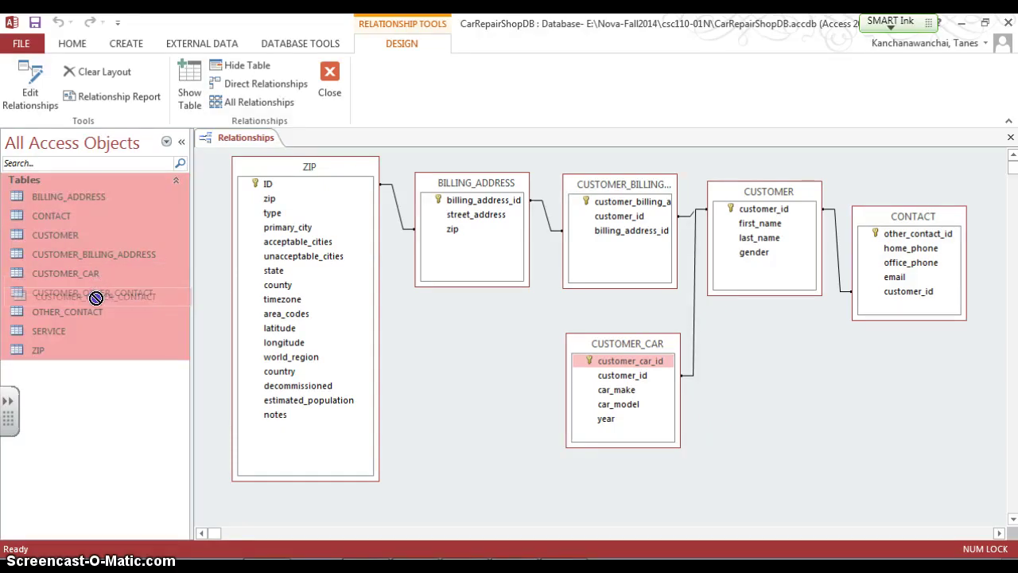
{"action": "left_click_drag", "start_coordinate": [90, 315], "coordinate": [474, 347]}
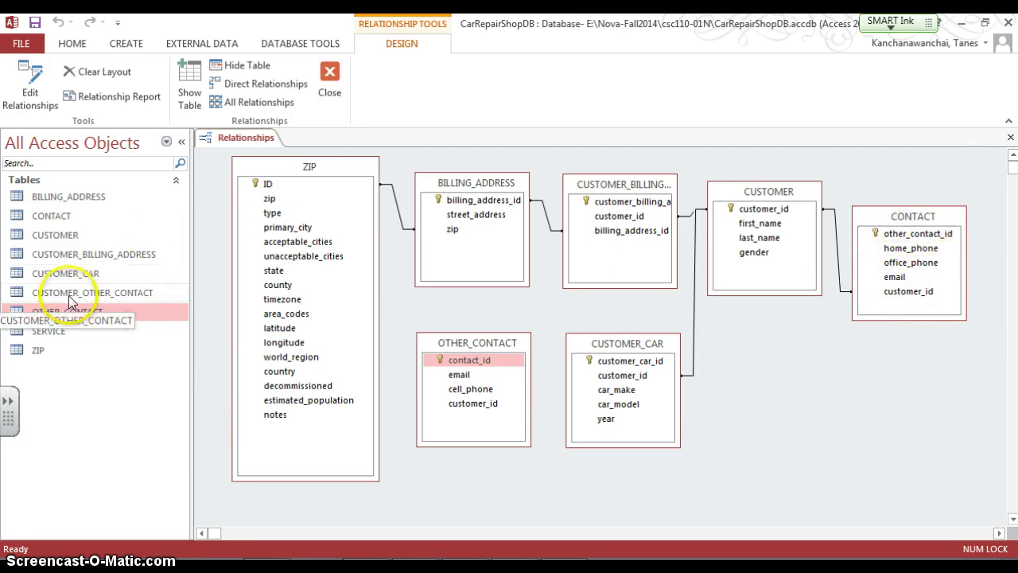
{"action": "left_click_drag", "start_coordinate": [70, 300], "coordinate": [247, 314]}
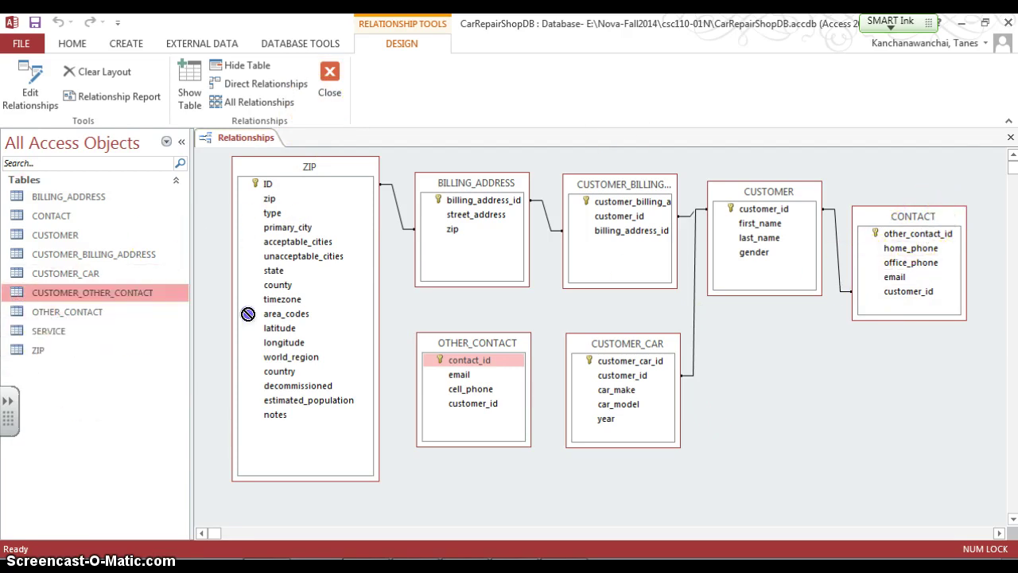
{"action": "left_click_drag", "start_coordinate": [771, 390], "coordinate": [772, 391]}
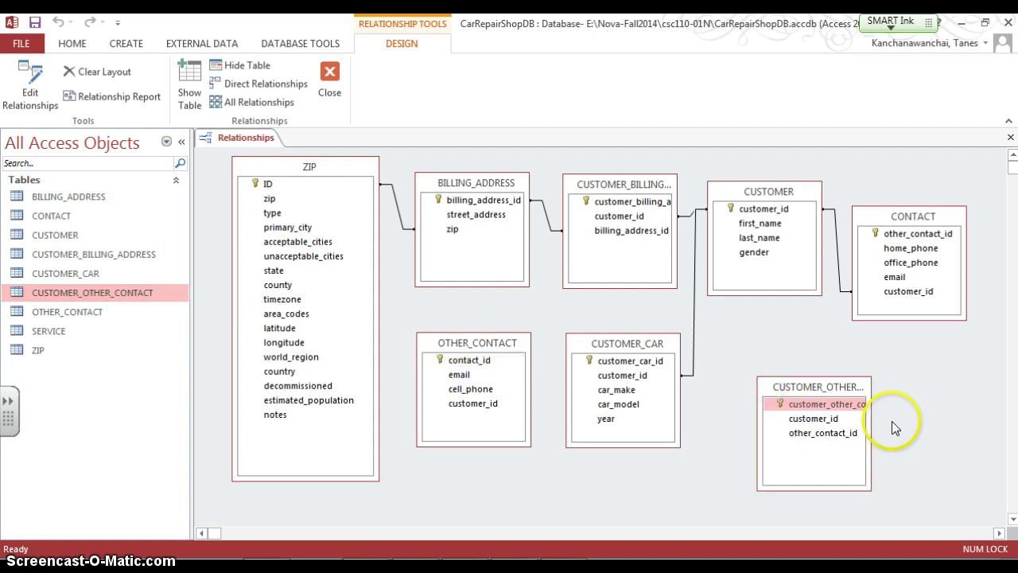
- Widen and reposition CUSTOMER_OTHER_CONTACT, then delete the CUSTOMER–CONTACT relationship line
{"action": "left_click_drag", "start_coordinate": [872, 415], "coordinate": [922, 412]}
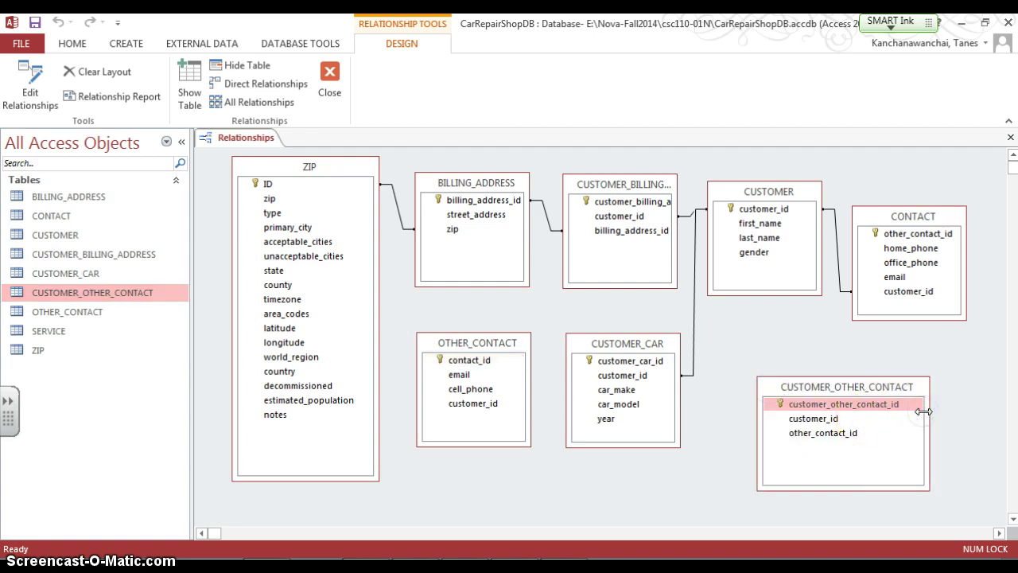
{"action": "left_click_drag", "start_coordinate": [884, 392], "coordinate": [861, 370]}
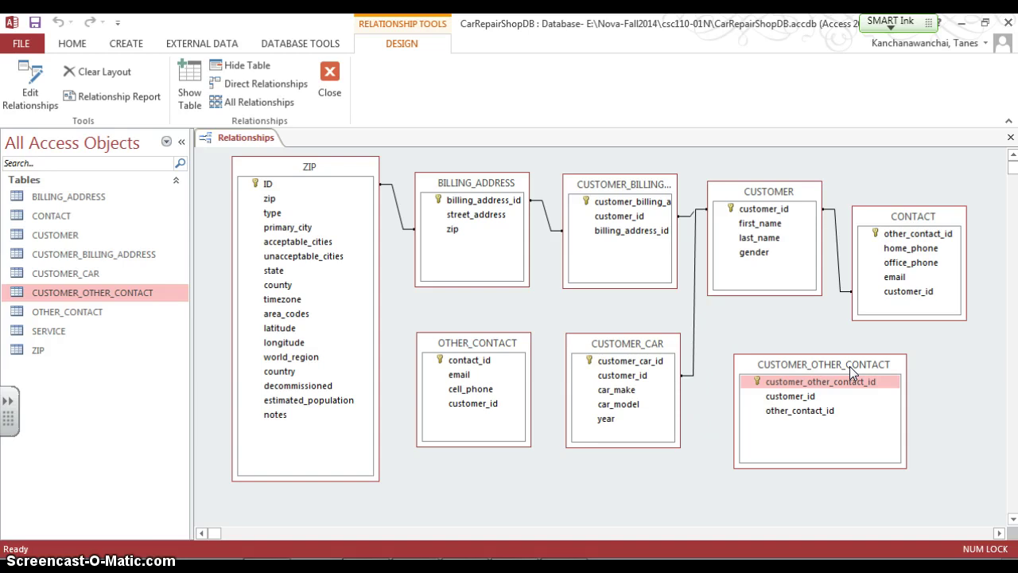
{"action": "left_click", "coordinate": [837, 263]}
{"action": "key", "text": "Delete"}
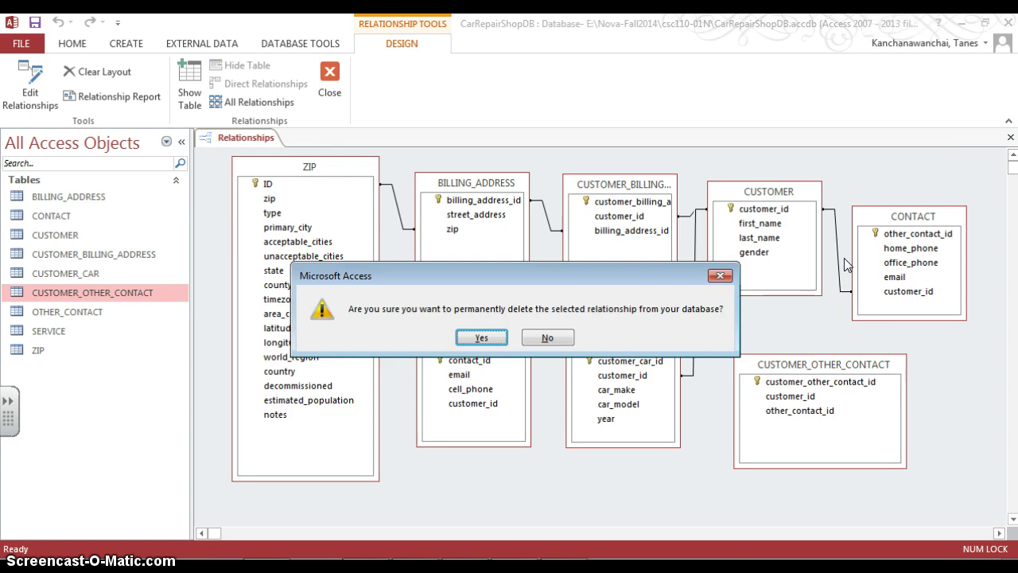